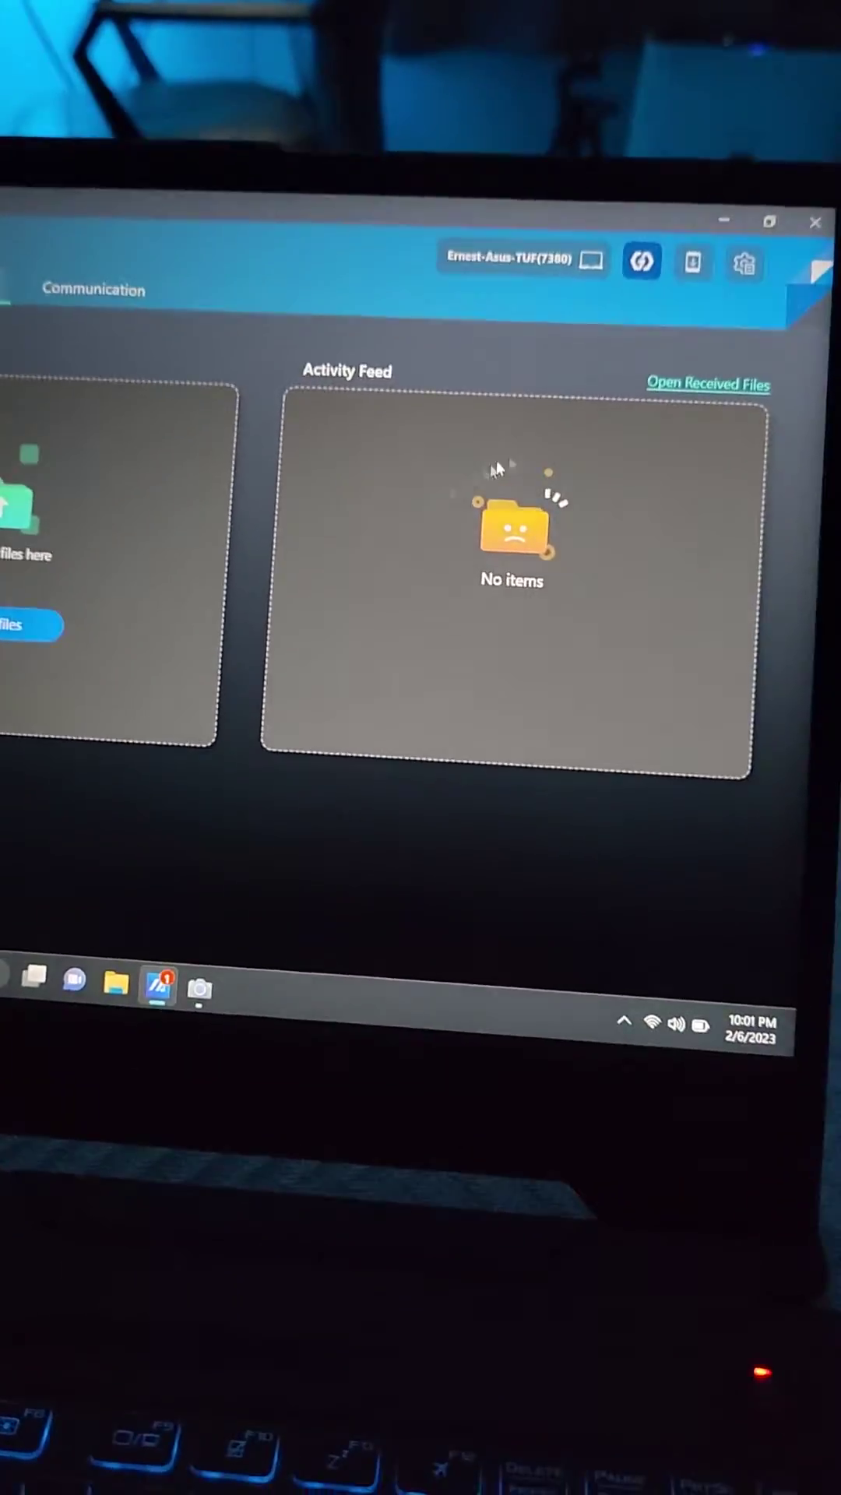
- Open the Shared Cam settings and search the same Wi-Fi for a phone to use as webcam
{"action": "left_click", "coordinate": [738, 219]}
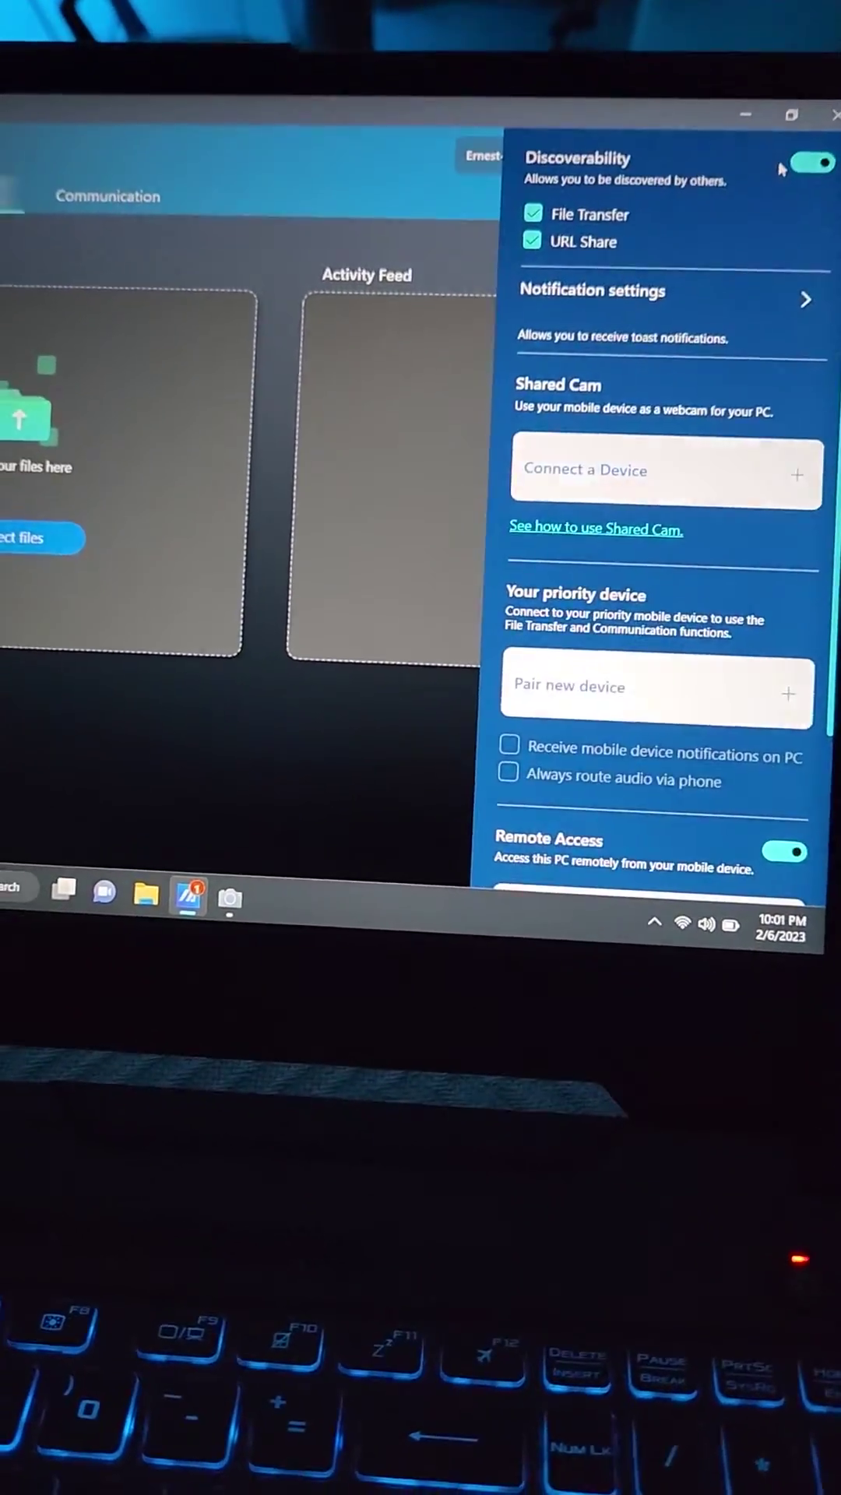
{"action": "left_click", "coordinate": [584, 417]}
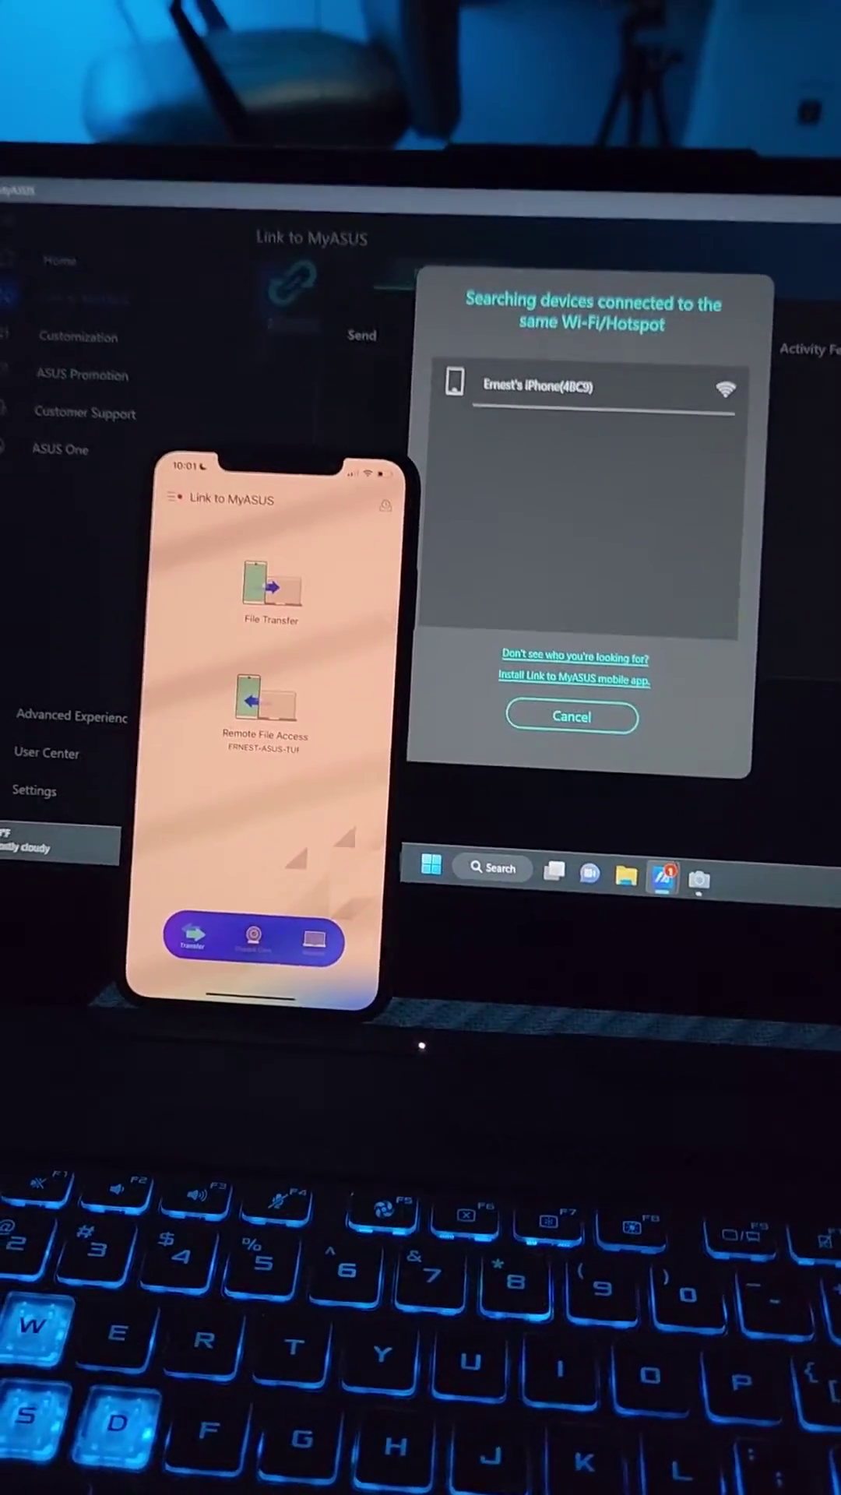
- Select the found iPhone and accept the Share Camera request on the phone
{"action": "left_click", "coordinate": [534, 371]}
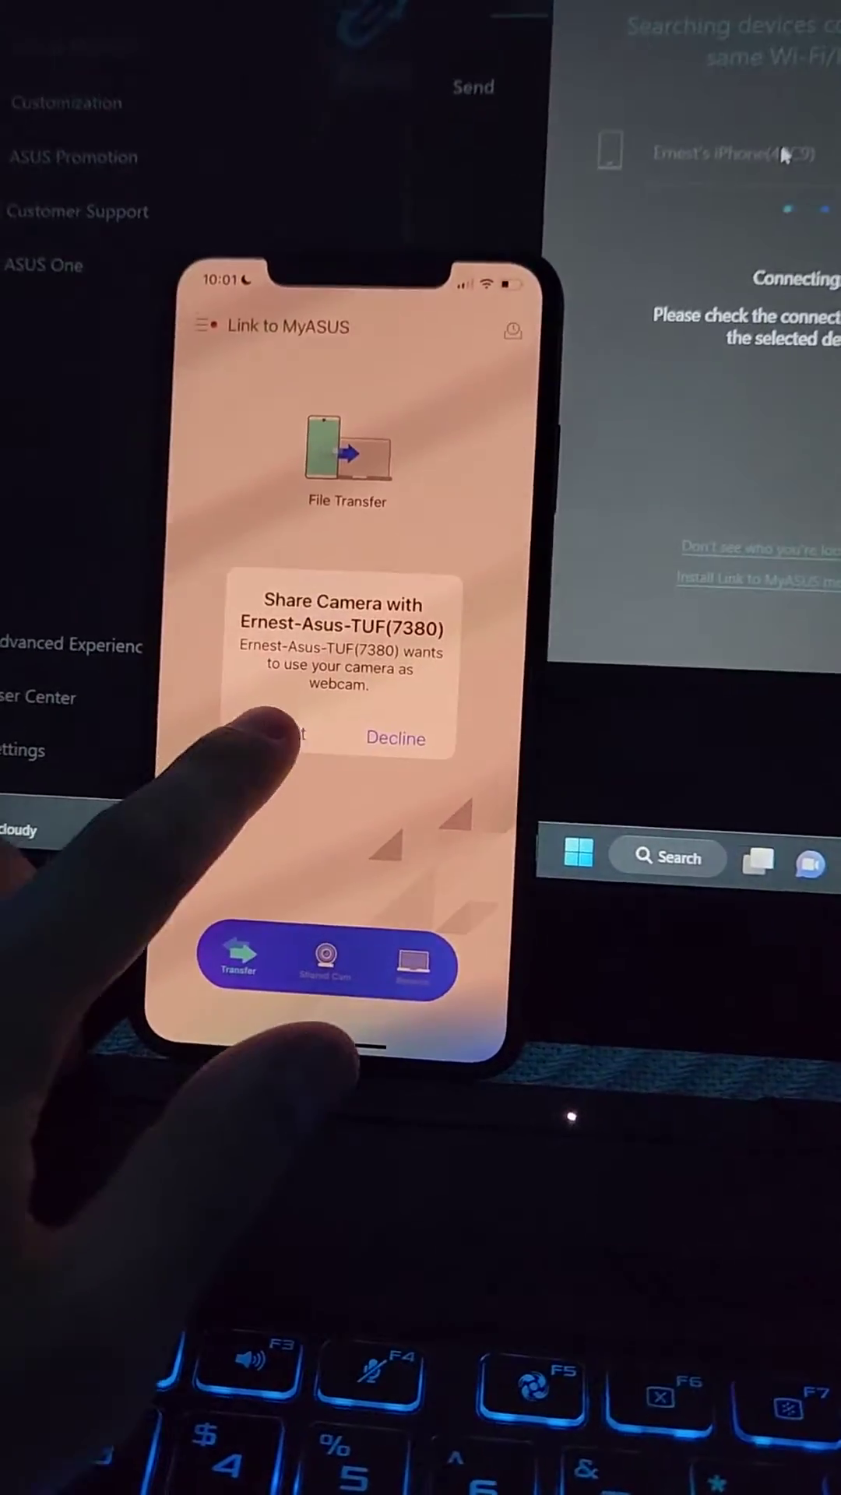
{"action": "left_click", "coordinate": [277, 737]}
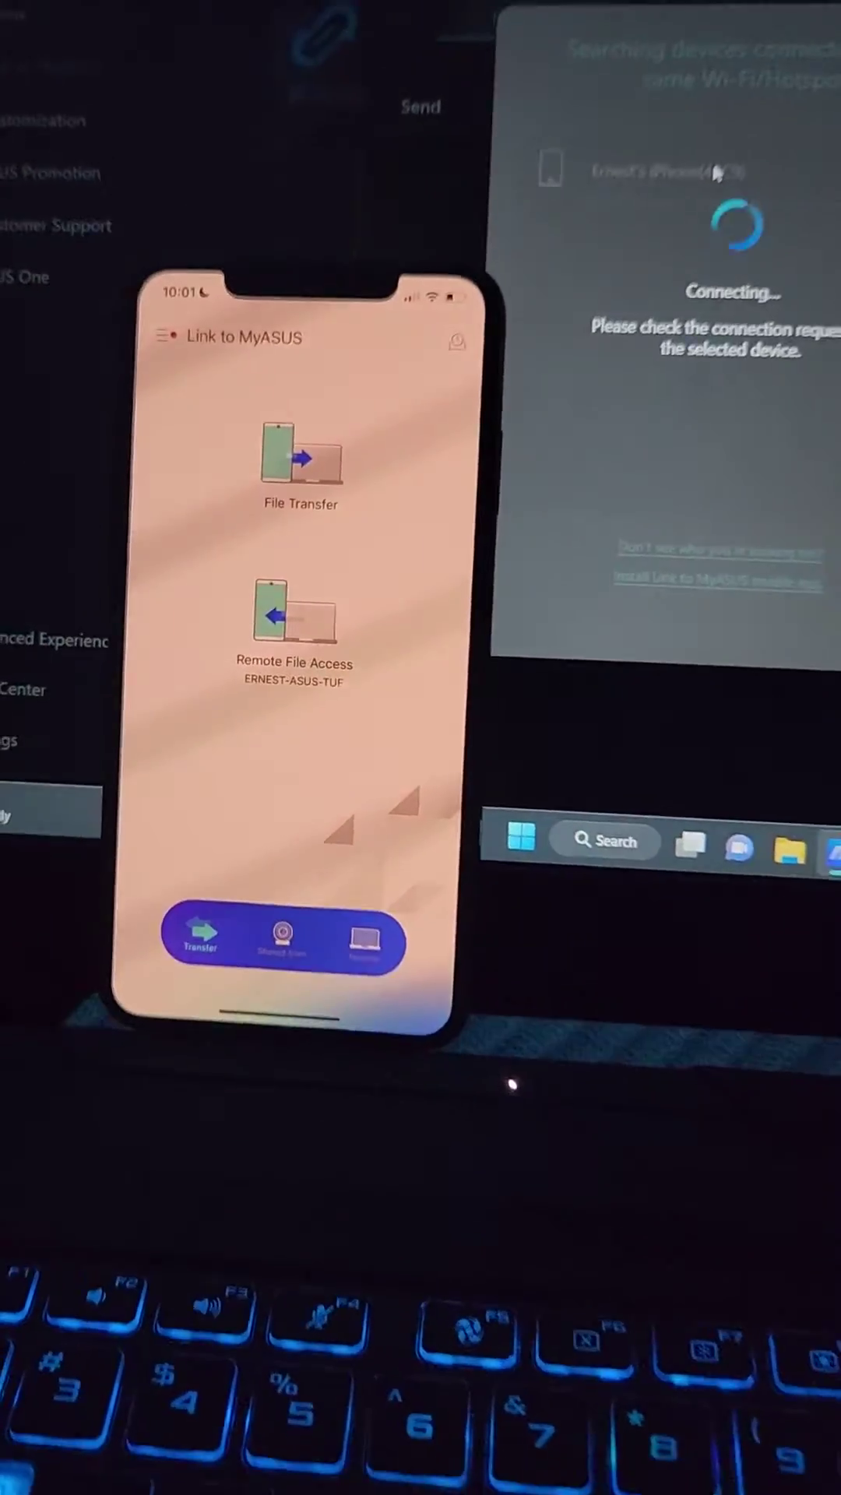